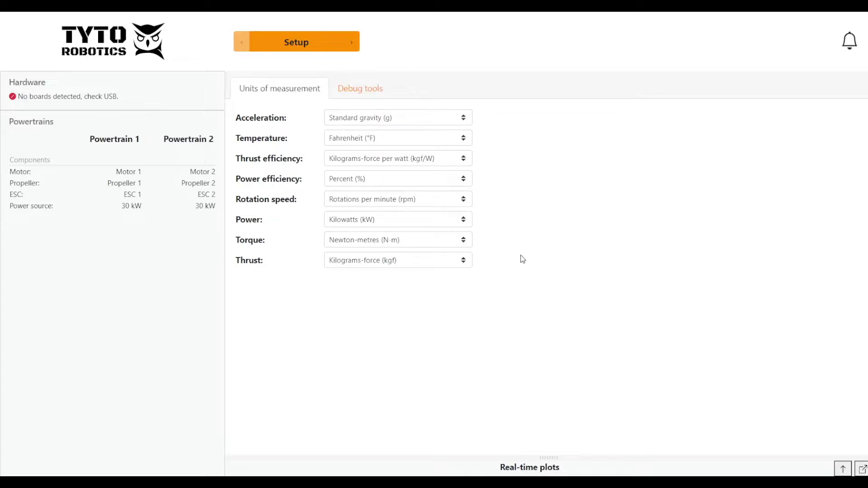
- Connect a simulated test board from the Hardware page
left_click(318, 43)
left_click(308, 82)
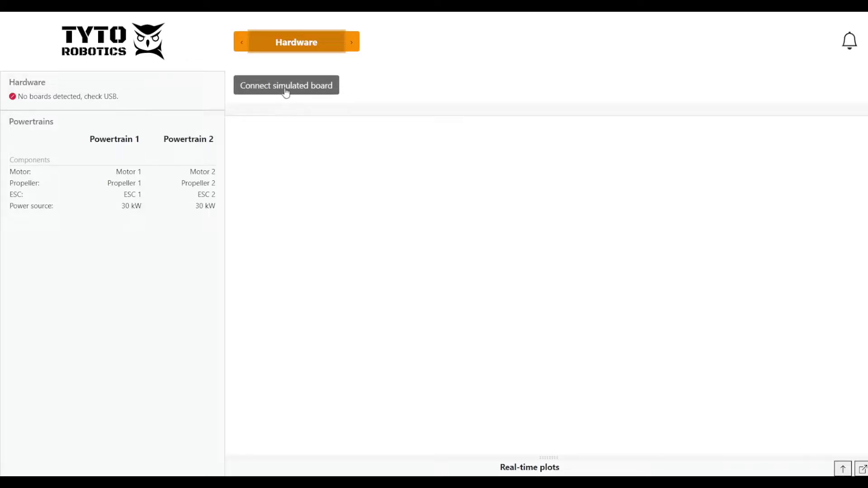
left_click(286, 88)
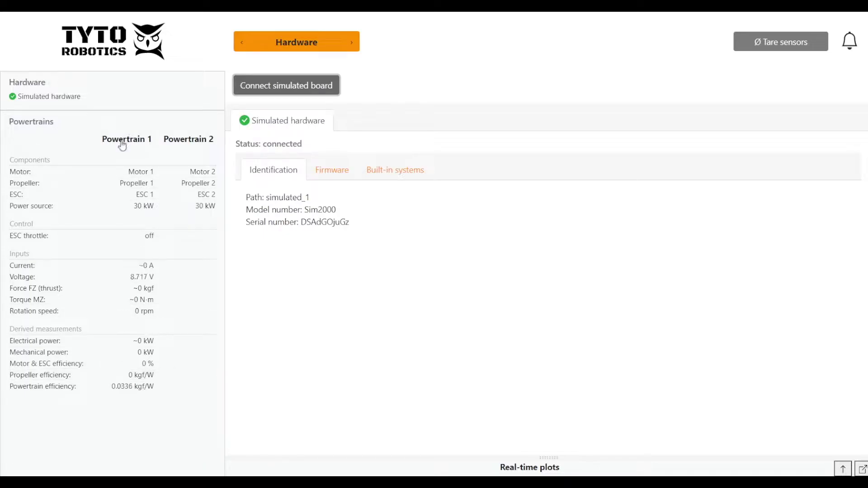
- Enable Powertrain 1's throttle, raise it to about 1463 µs, and watch the real-time plots
left_click(285, 42)
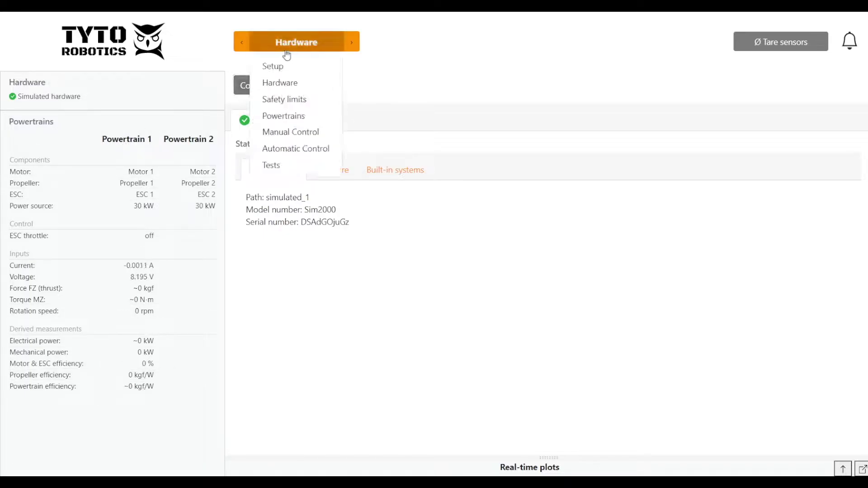
left_click(292, 132)
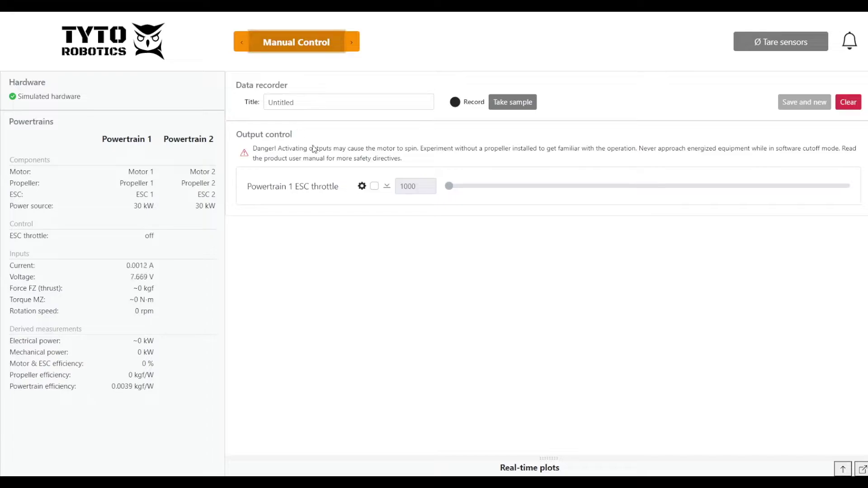
left_click(374, 187)
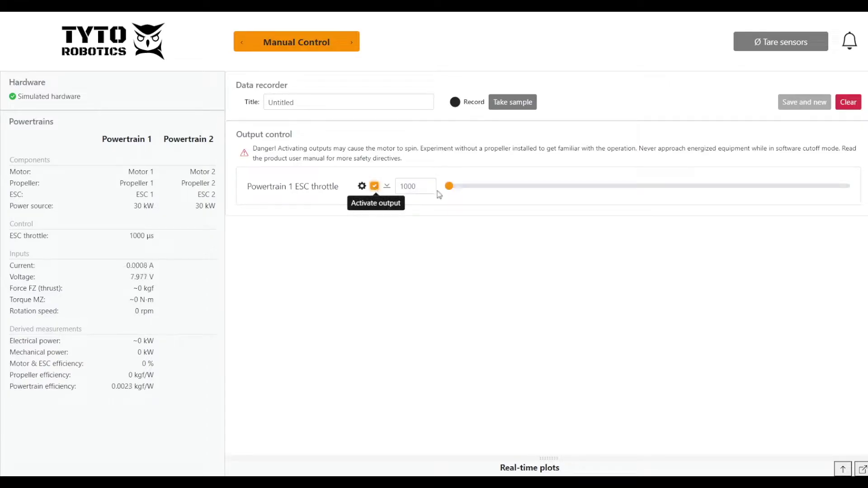
left_click_drag(450, 186, 632, 186)
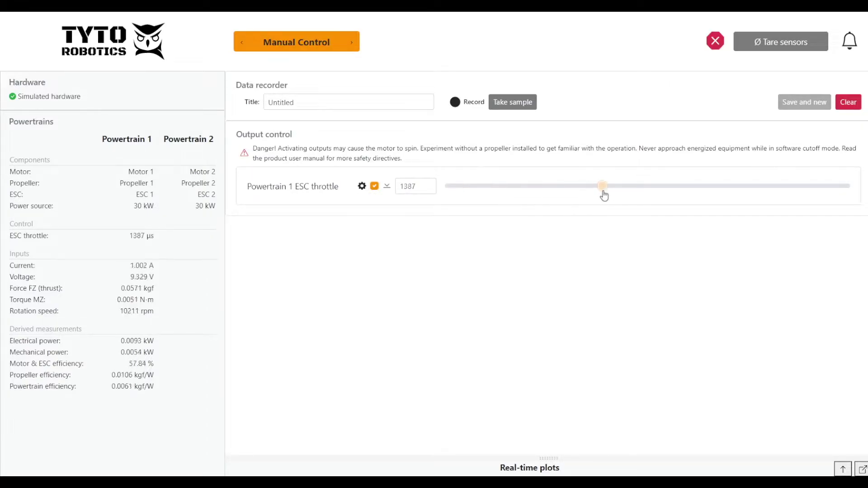
left_click_drag(553, 458, 548, 184)
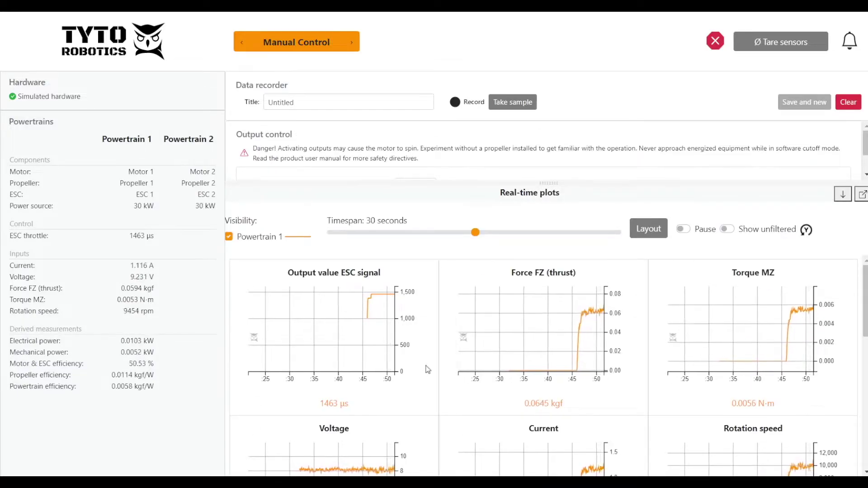
scroll(428, 368, "down", 1)
scroll(428, 369, "up", 1)
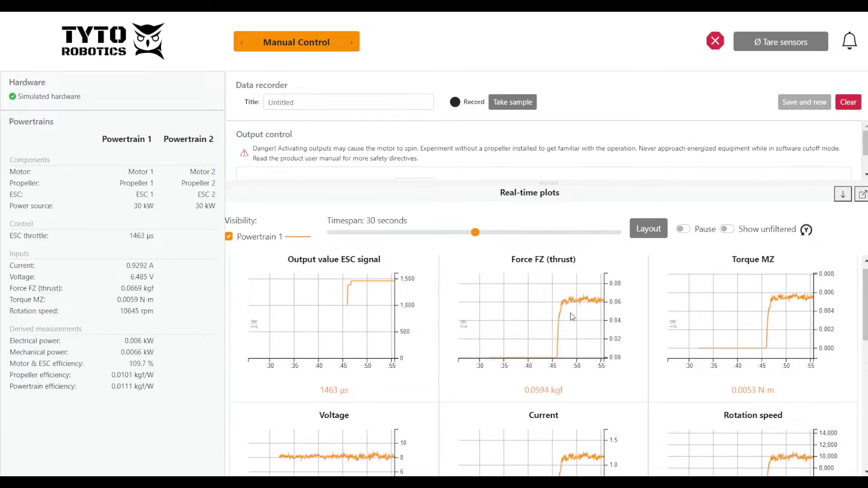
scroll(554, 378, "down", 1)
scroll(555, 378, "down", 3)
scroll(554, 379, "down", 2)
scroll(554, 379, "down", 2)
scroll(555, 379, "down", 2)
scroll(554, 379, "up", 3)
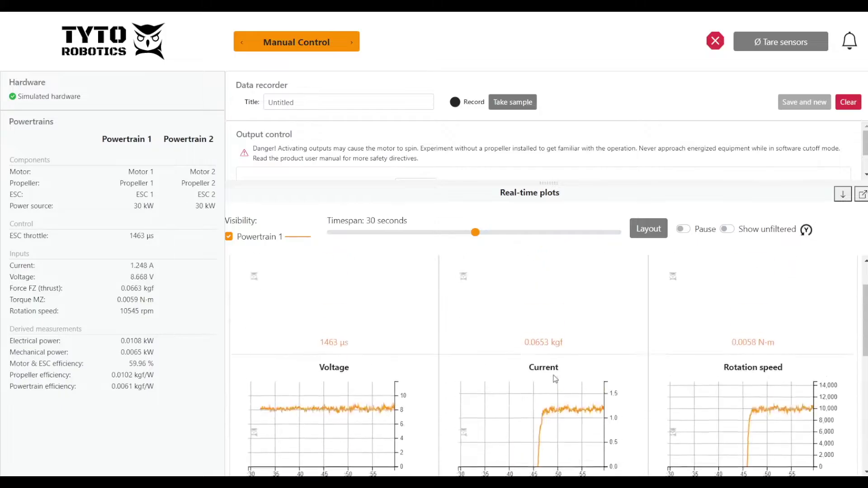
scroll(555, 379, "up", 3)
scroll(554, 378, "up", 2)
left_click_drag(548, 183, 548, 459)
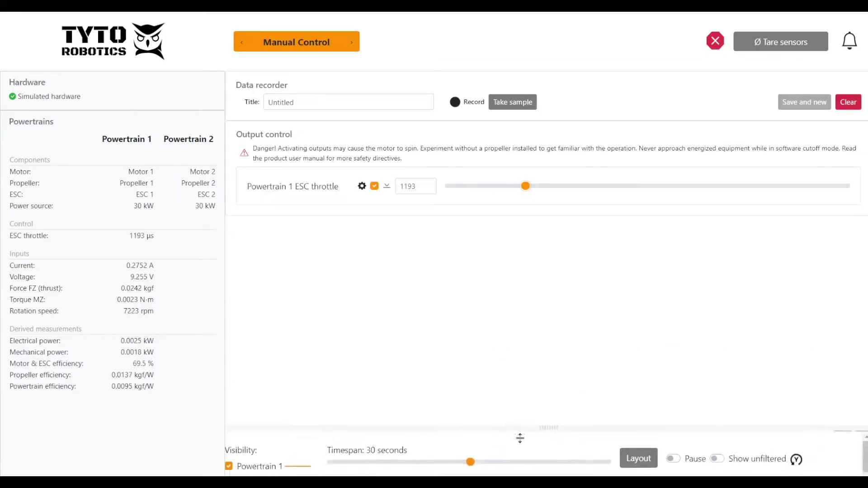
- Connect a second simulated board from the Hardware page
left_click(279, 42)
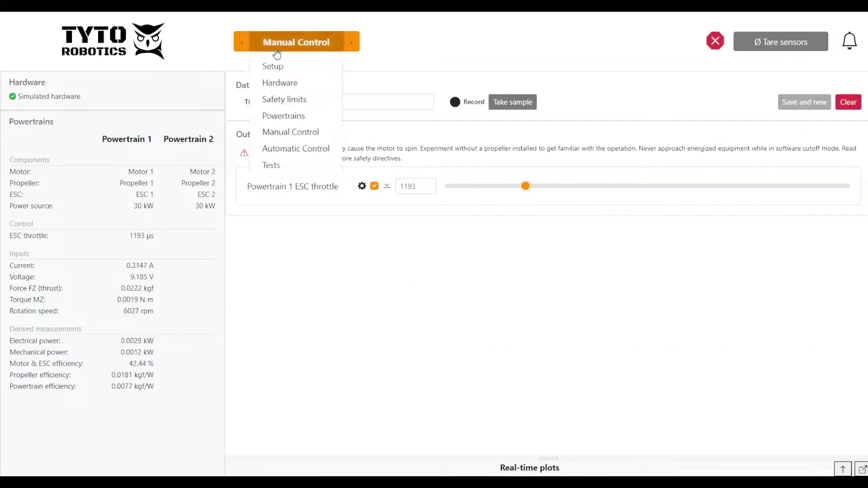
left_click(280, 83)
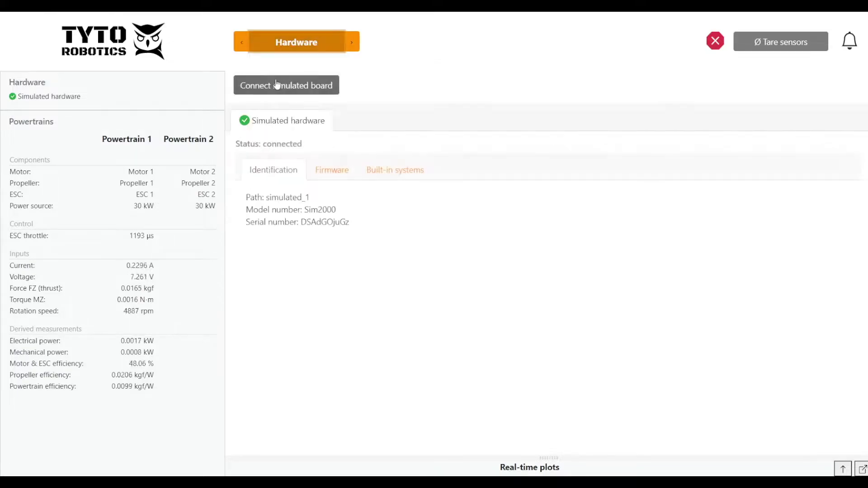
left_click(285, 85)
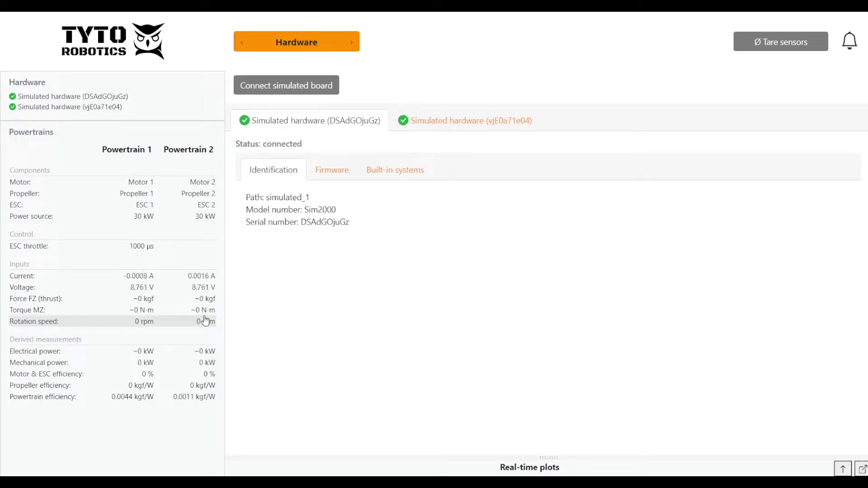
left_click(317, 45)
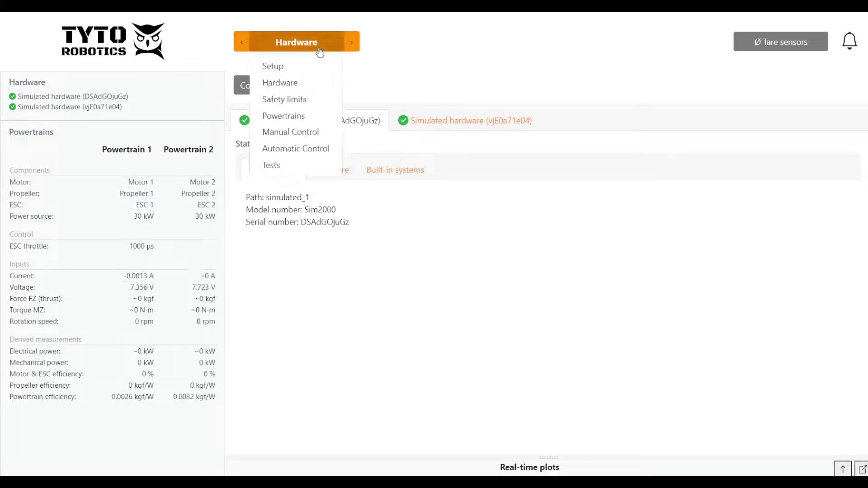
- Compare the Hardware mappings of Powertrain 1 and Powertrain 2 on the Powertrains page
left_click(296, 116)
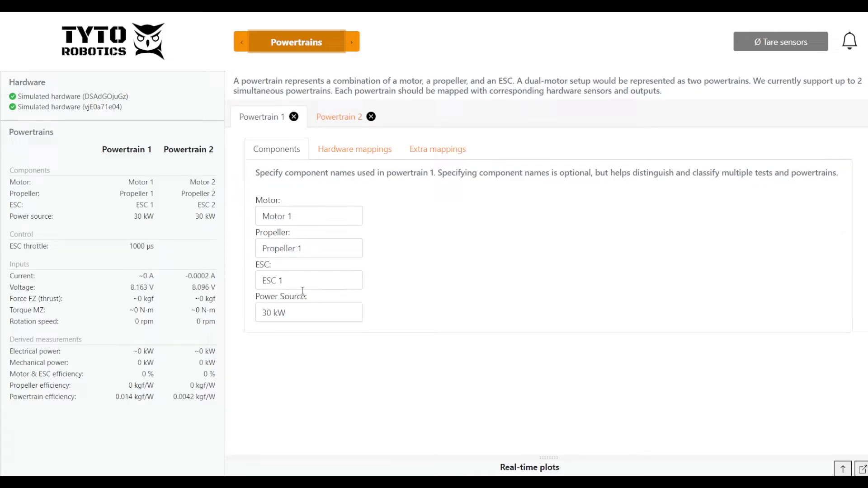
left_click(339, 119)
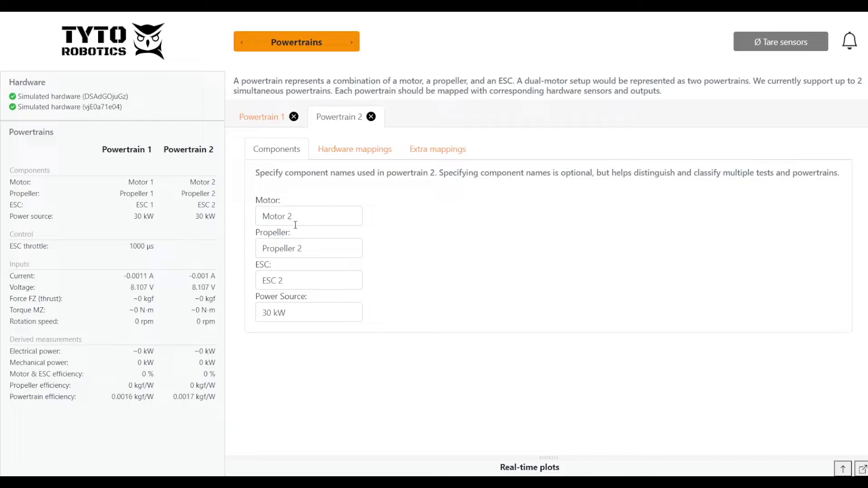
left_click(278, 121)
left_click(355, 150)
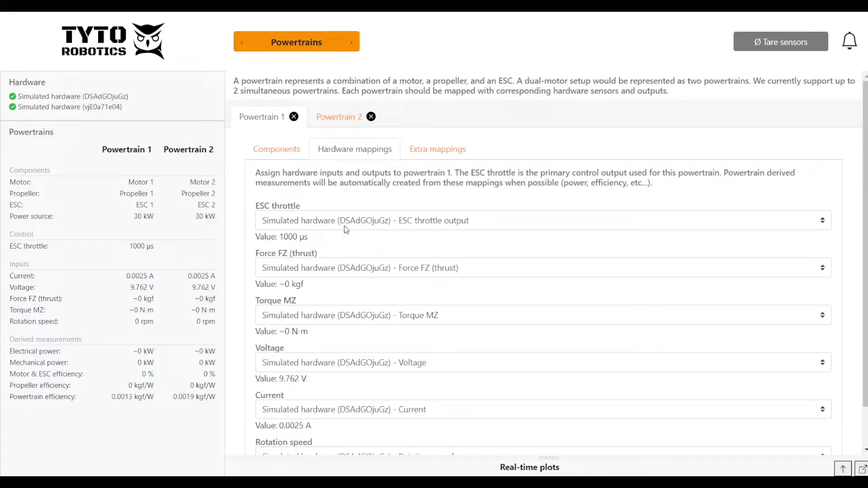
left_click(340, 117)
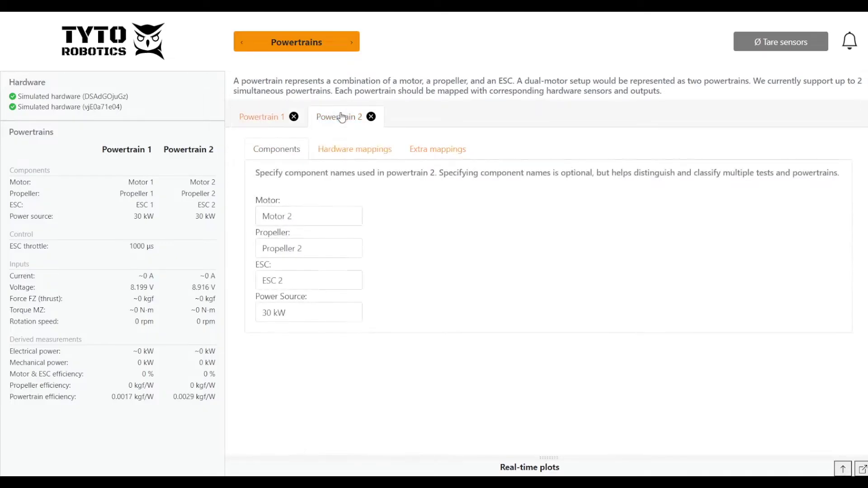
left_click(333, 152)
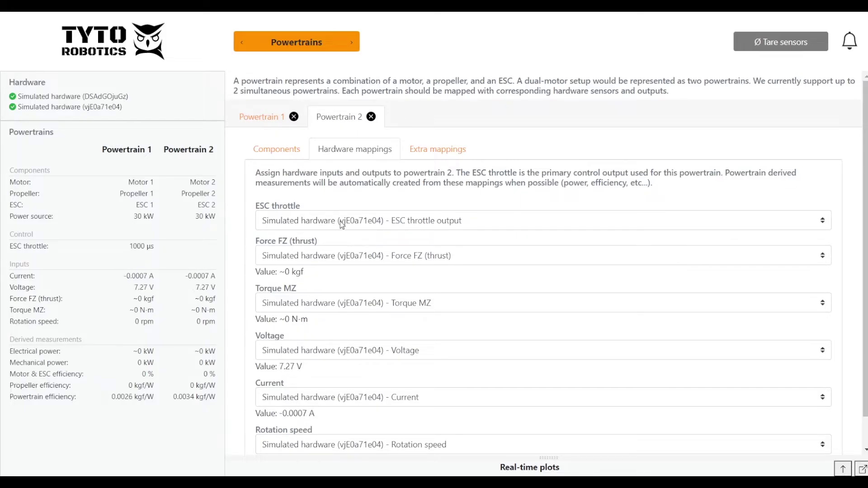
left_click(296, 42)
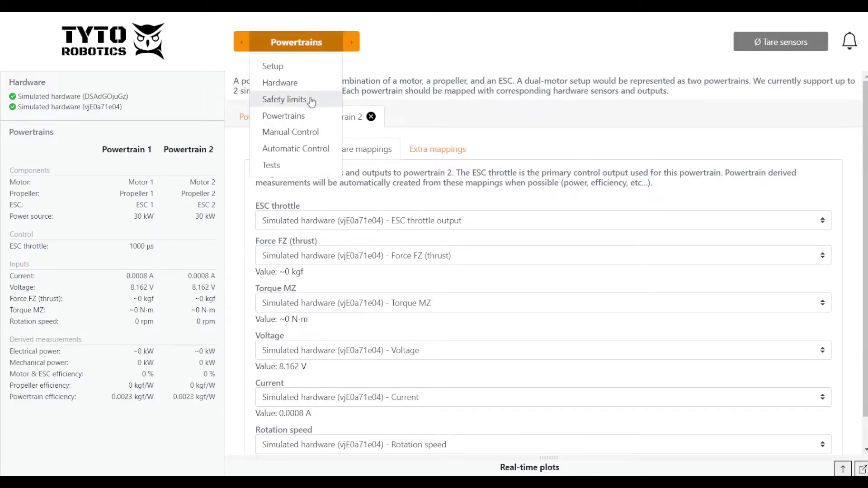
- Enable Powertrain 2's output and set throttles to 1266 µs (Powertrain 1) and 1750 µs (Powertrain 2)
left_click(291, 132)
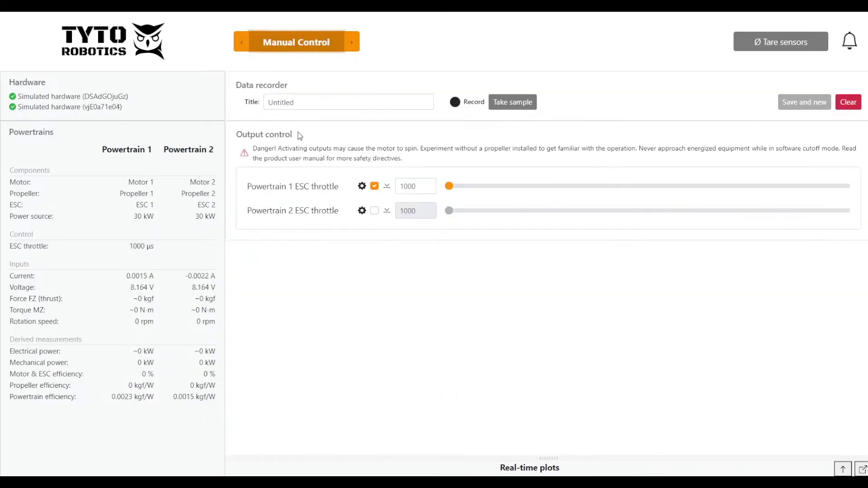
left_click(375, 211)
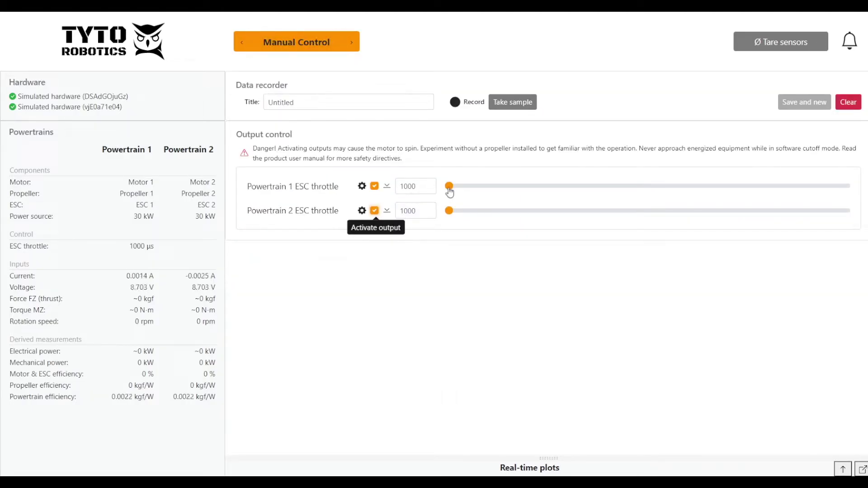
left_click_drag(450, 186, 555, 187)
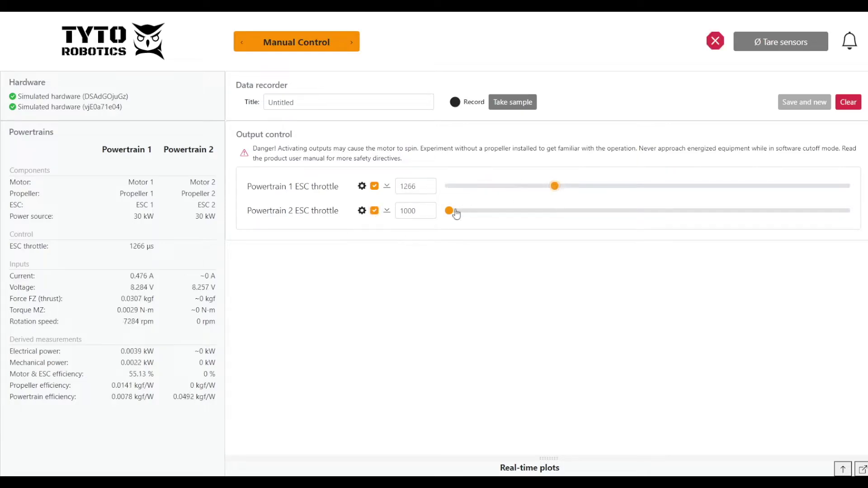
left_click_drag(451, 213, 747, 231)
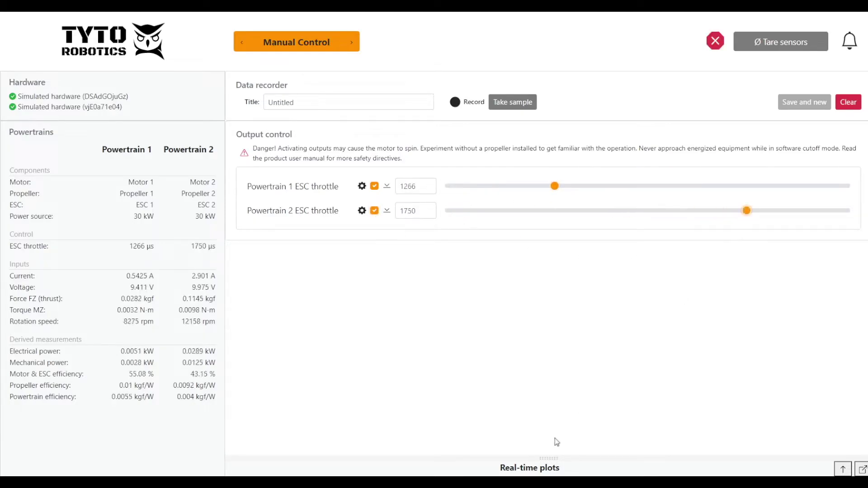
- Check both powertrains' live plots, then reset both throttles to 1000 µs
left_click_drag(551, 468, 562, 126)
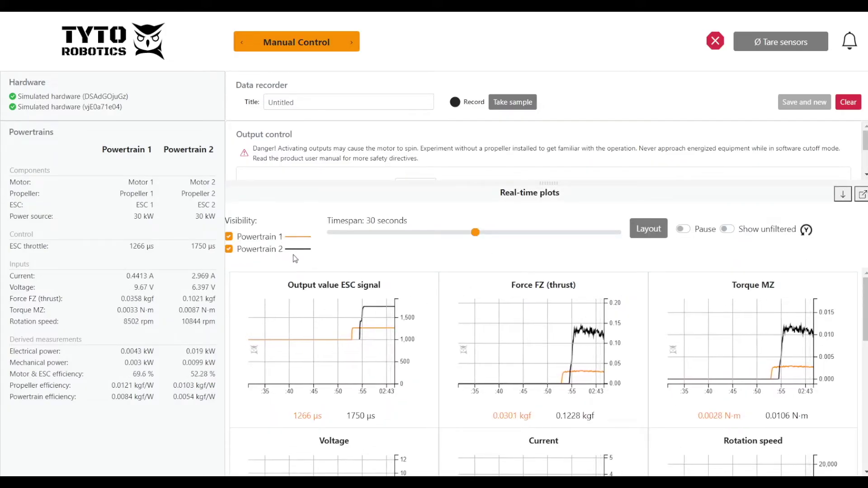
scroll(567, 357, "down", 3)
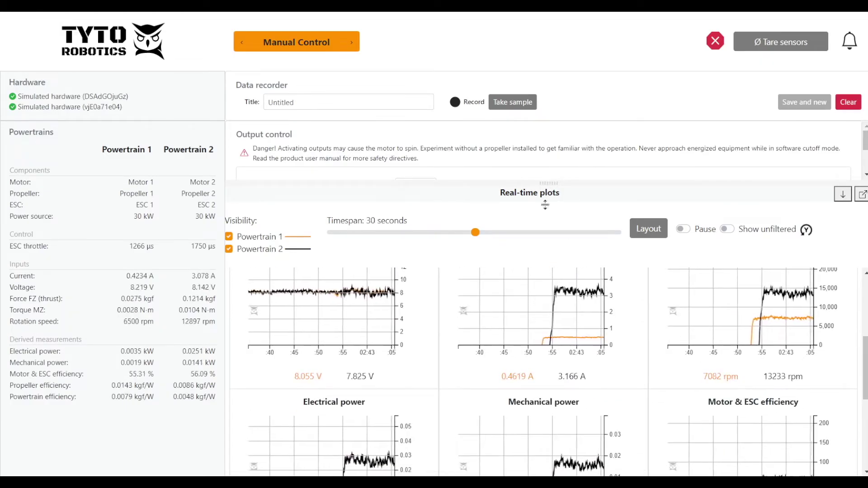
left_click_drag(549, 185, 518, 441)
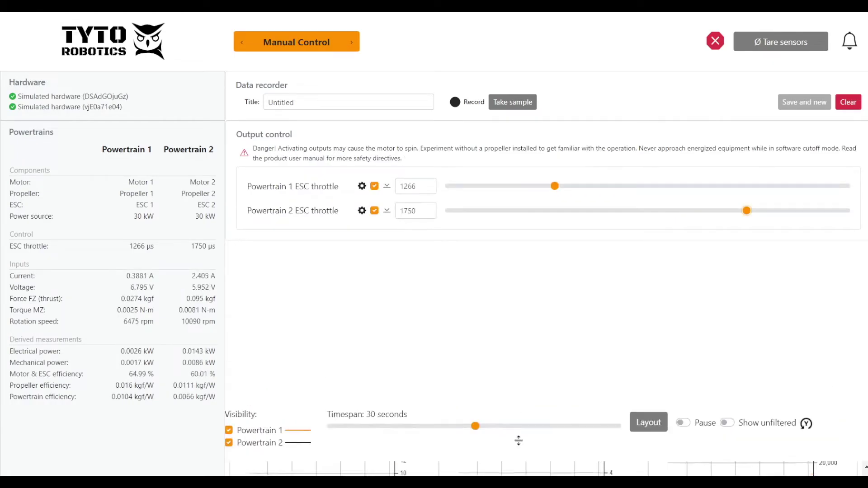
left_click(374, 210)
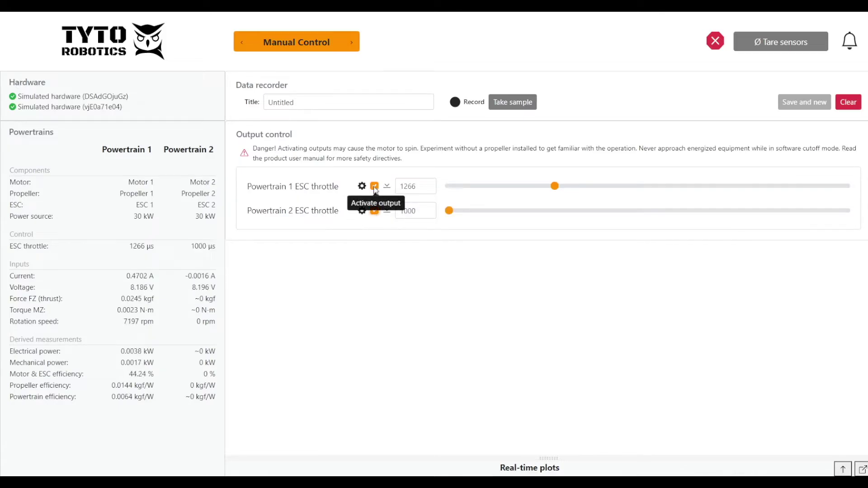
left_click(373, 186)
left_click(374, 186)
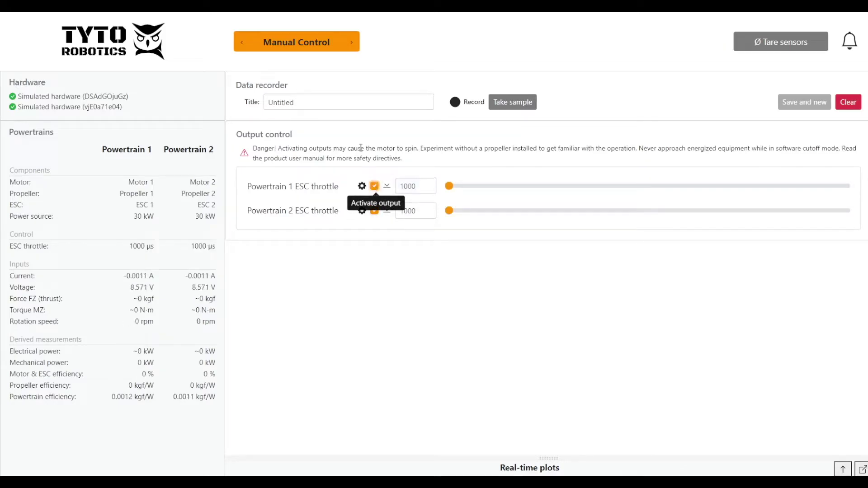
- Start the preset Steps sequence in Automatic Control
left_click(352, 42)
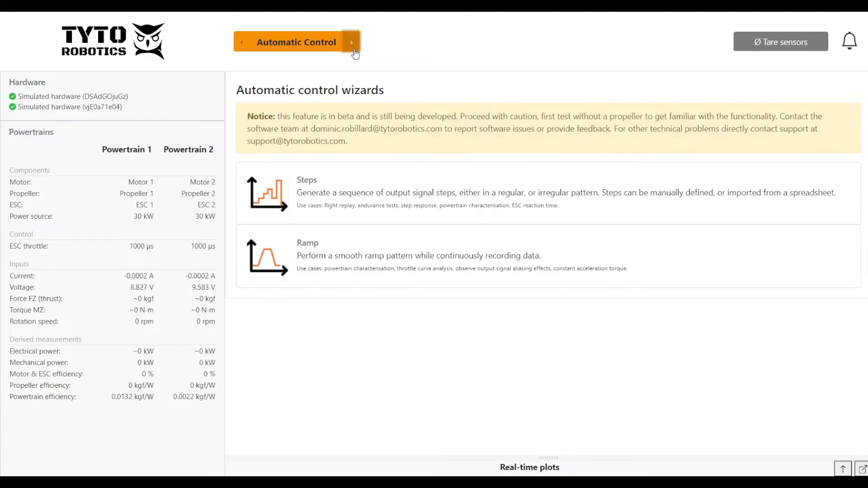
left_click(386, 197)
scroll(332, 275, "down", 1)
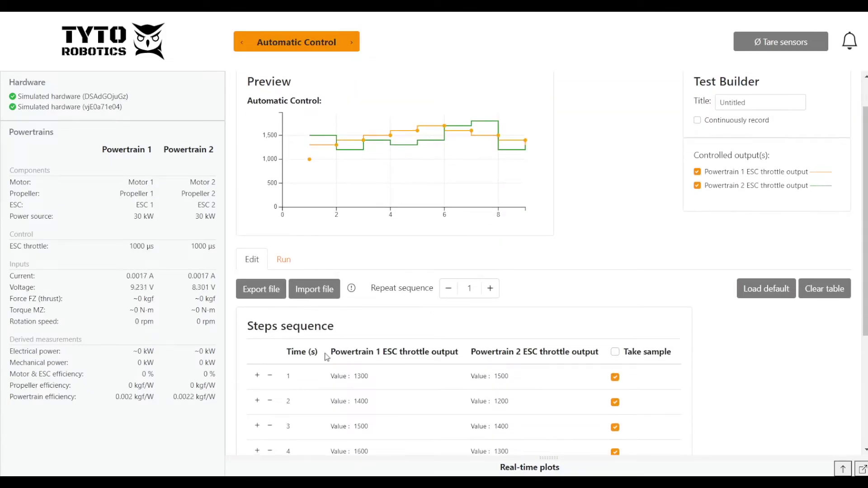
scroll(326, 358, "down", 3)
scroll(329, 362, "down", 1)
scroll(326, 305, "up", 2)
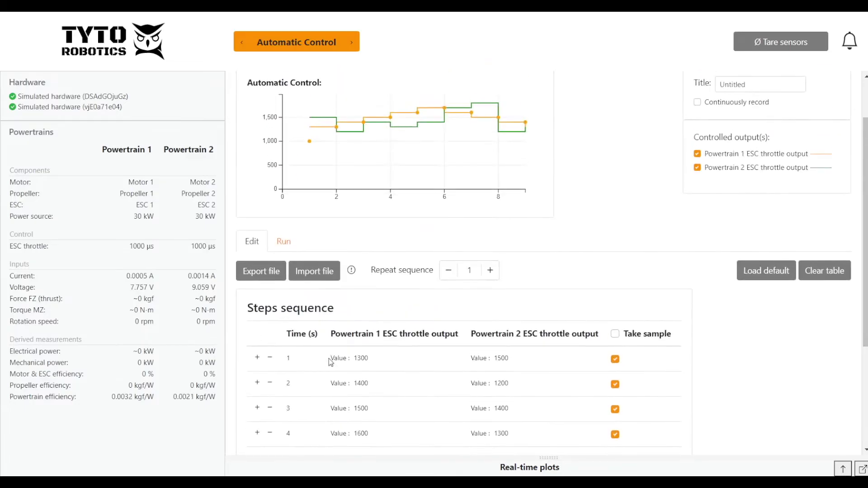
left_click(284, 243)
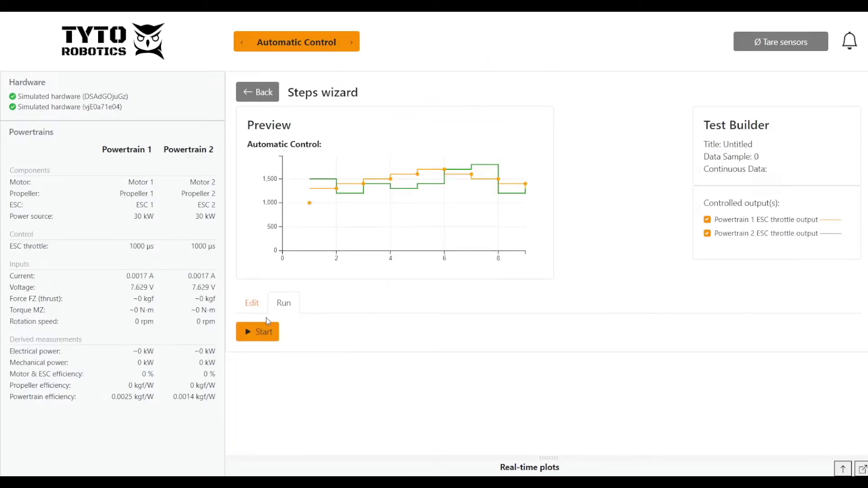
left_click(262, 334)
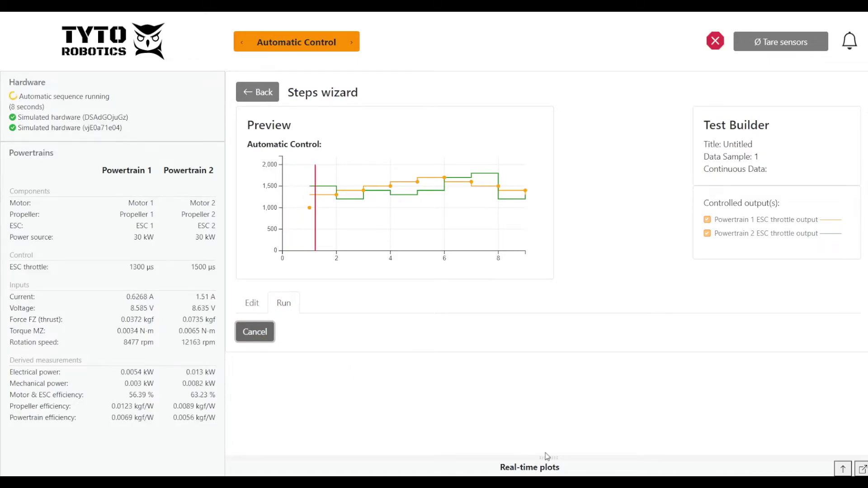
- Watch the live plots during the steps test and save the finished test
left_click_drag(530, 459, 544, 125)
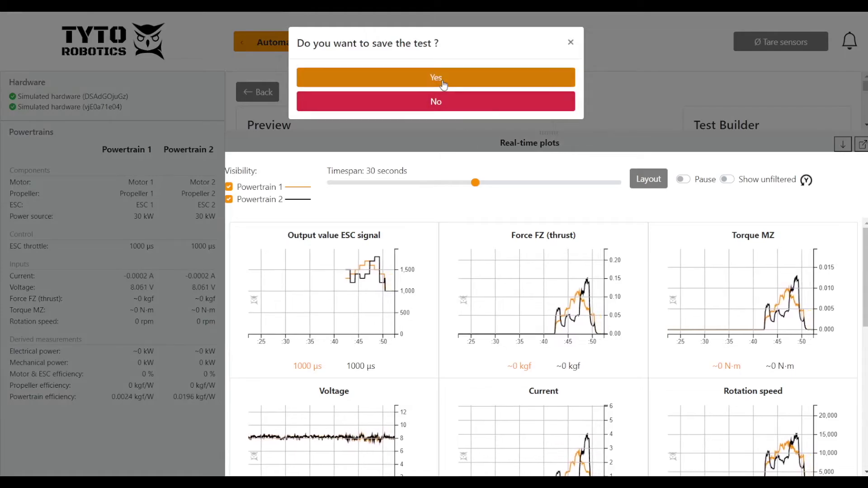
left_click(436, 77)
scroll(475, 271, "up", 5)
left_click(504, 435)
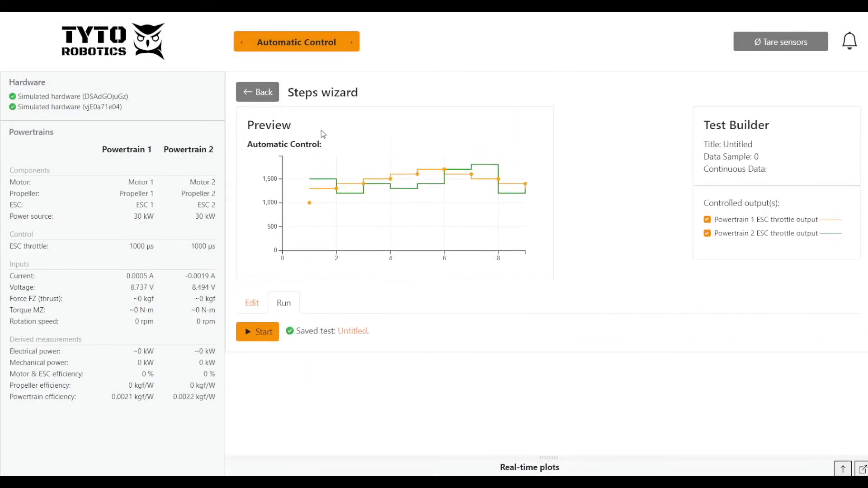
- Open the newest Untitled test from the Tests list and view its plots
left_click(319, 42)
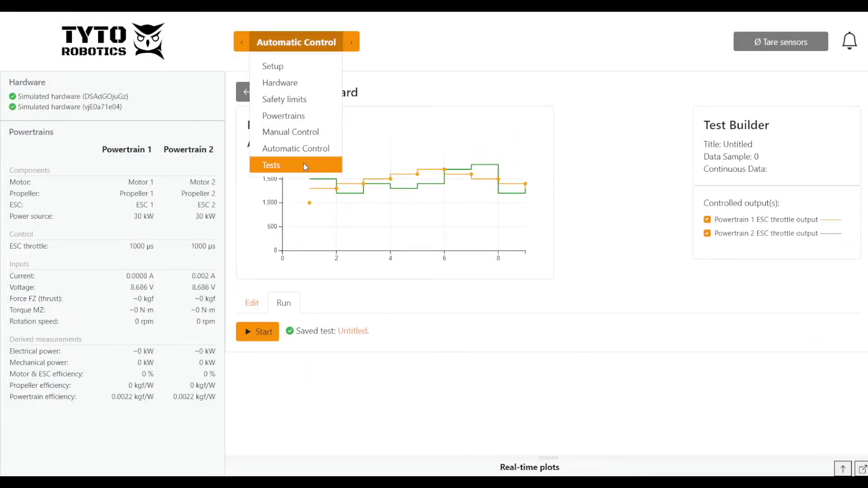
left_click(271, 165)
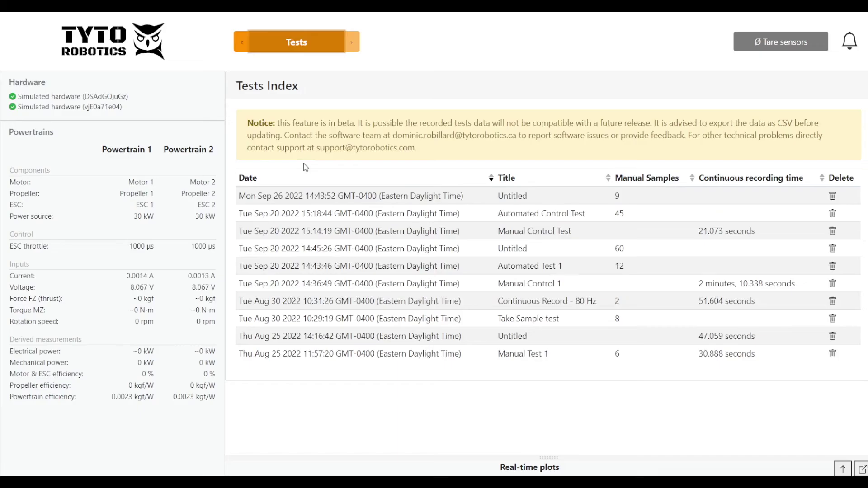
left_click(366, 197)
left_click(310, 118)
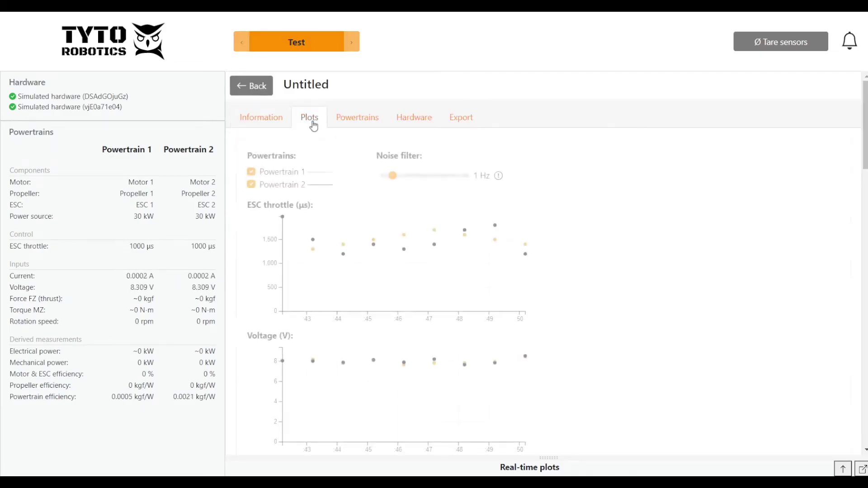
scroll(584, 291, "down", 4)
scroll(583, 292, "down", 4)
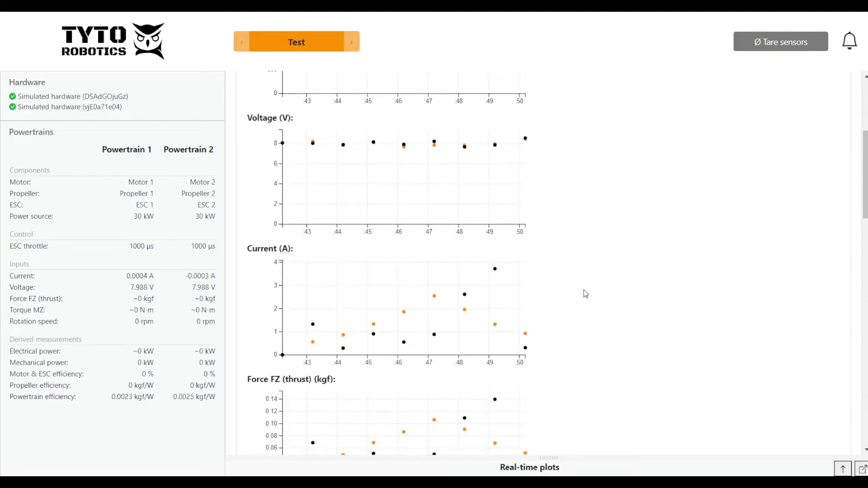
scroll(584, 292, "down", 4)
scroll(583, 292, "down", 4)
scroll(584, 293, "down", 4)
scroll(585, 294, "down", 4)
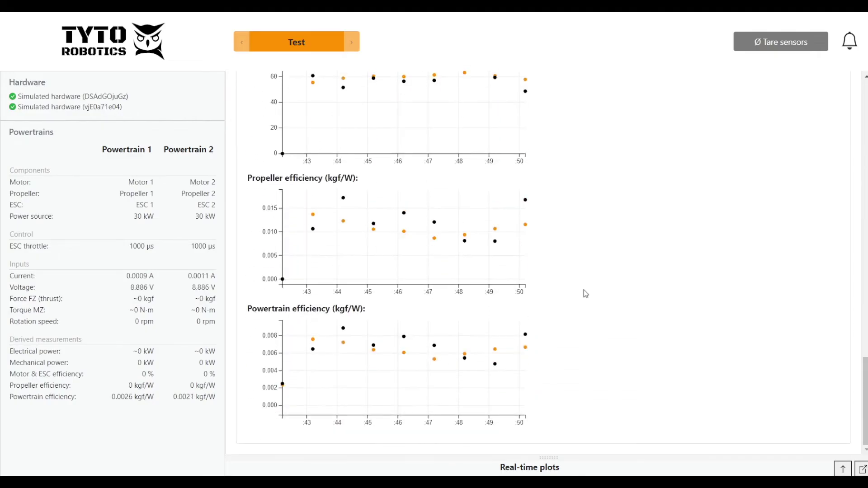
scroll(511, 269, "up", 5)
scroll(511, 265, "up", 5)
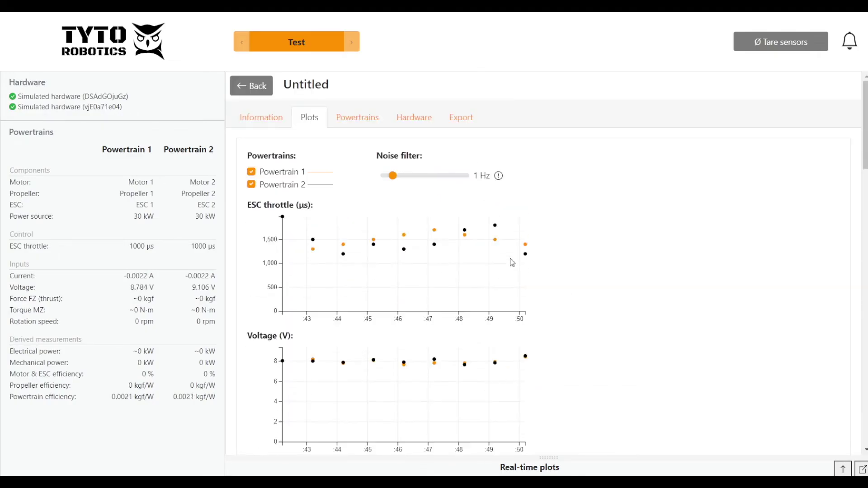
- Review the Untitled test's powertrain mapping, hardware details and CSV export preview
left_click(357, 117)
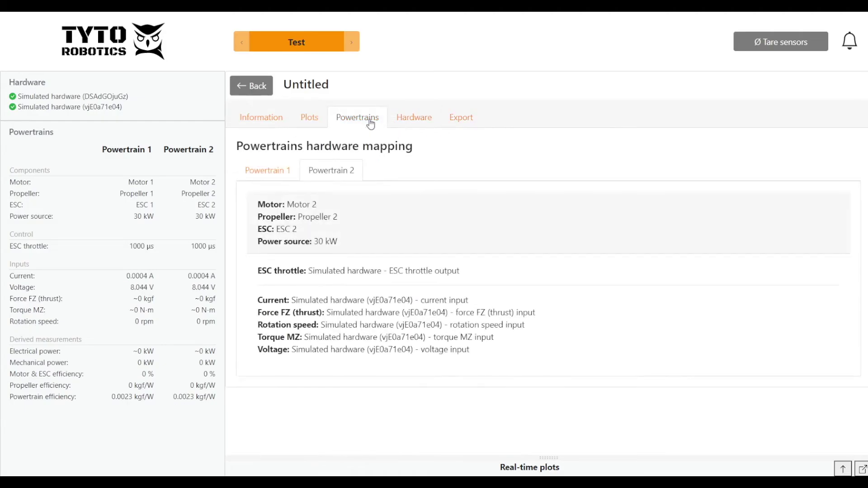
left_click(401, 123)
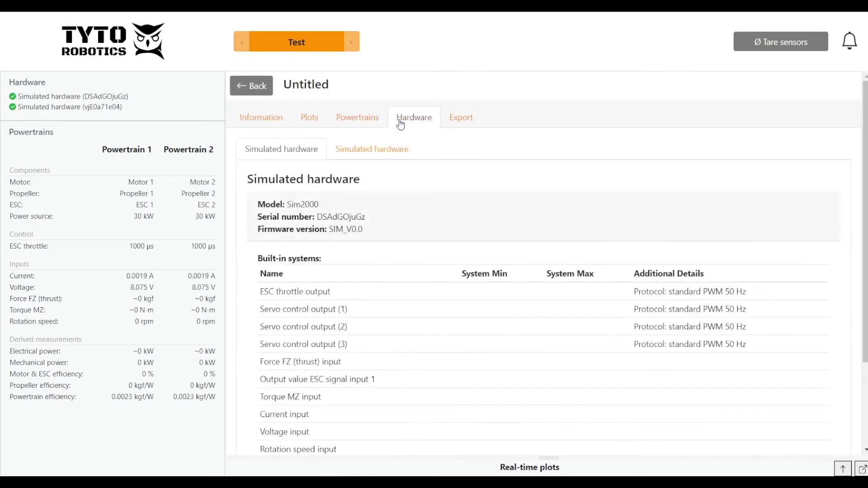
left_click(447, 120)
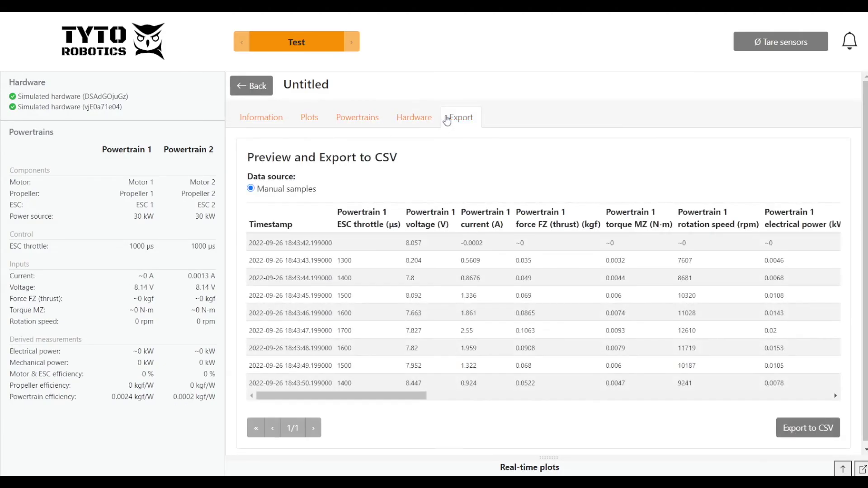